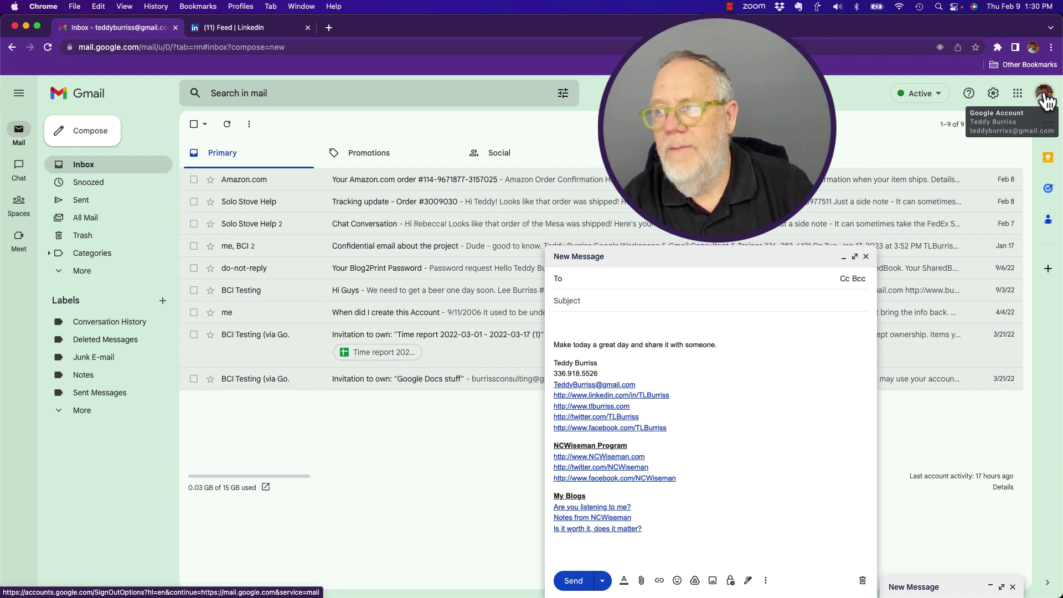
Address the new message to BCI Testing and add the second contact as a Bcc recipient
{"action": "left_click", "coordinate": [580, 276]}
{"action": "type", "text": "bur"}
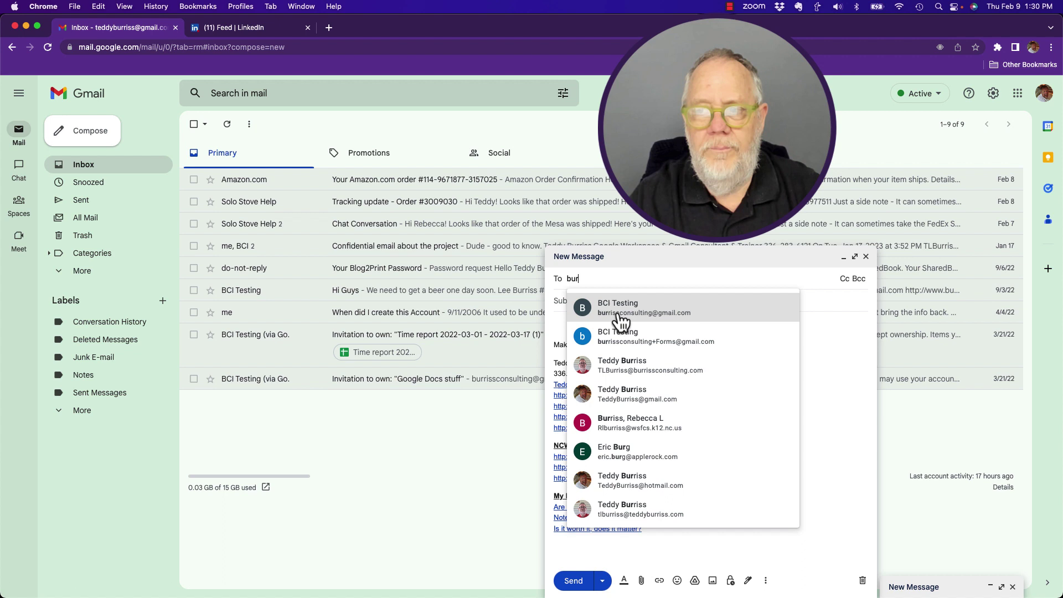
{"action": "left_click", "coordinate": [598, 310]}
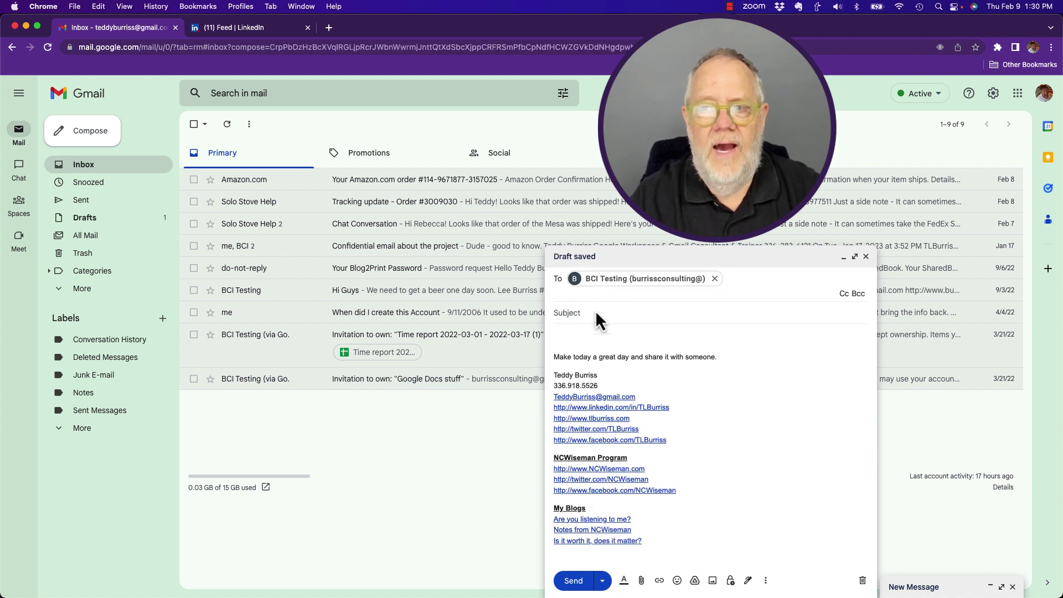
{"action": "mouse_move", "coordinate": [646, 278]}
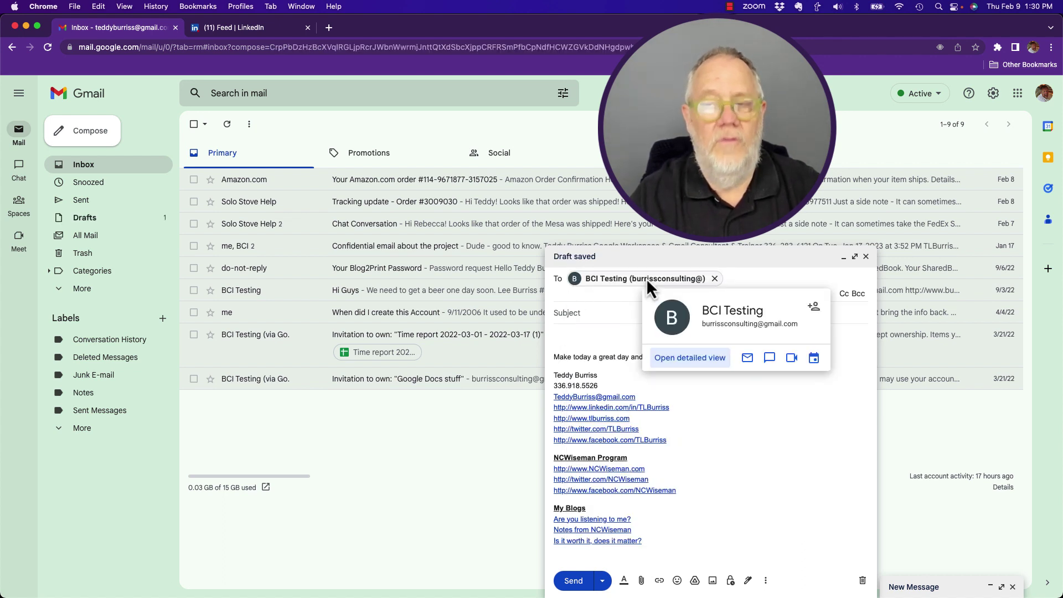
{"action": "left_click", "coordinate": [858, 294]}
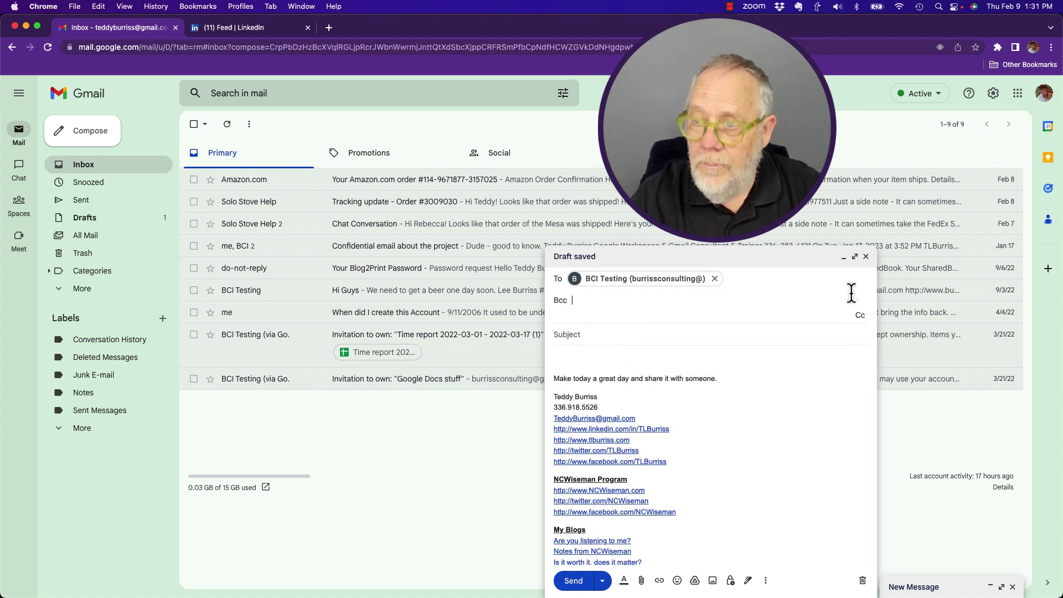
{"action": "type", "text": "tlbu"}
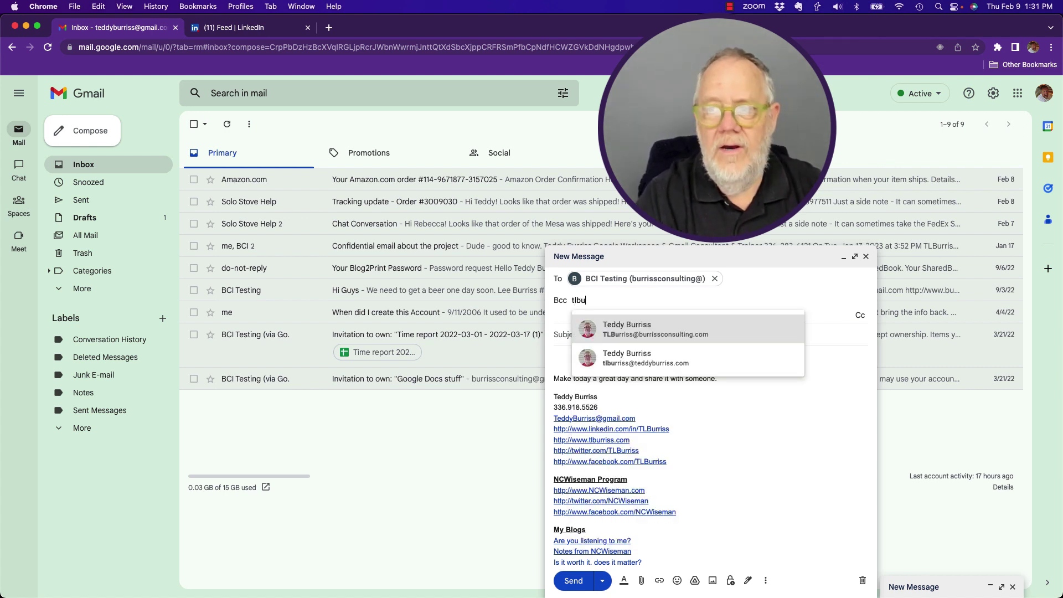
{"action": "left_click", "coordinate": [627, 332]}
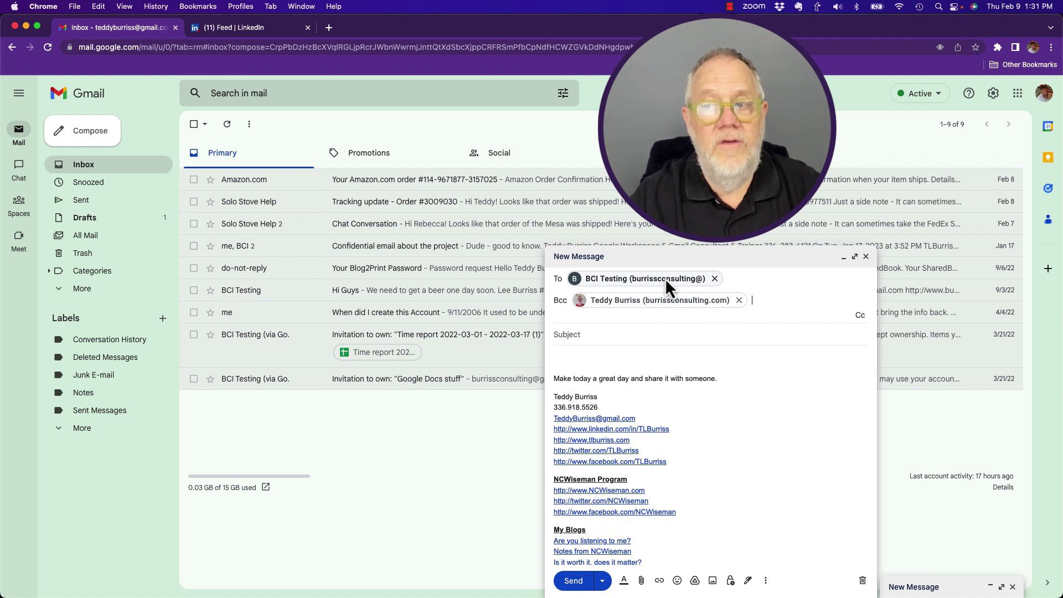
Enter subject 'Hey Teddy' and body 'Let's talk', then send the message
{"action": "mouse_move", "coordinate": [665, 278]}
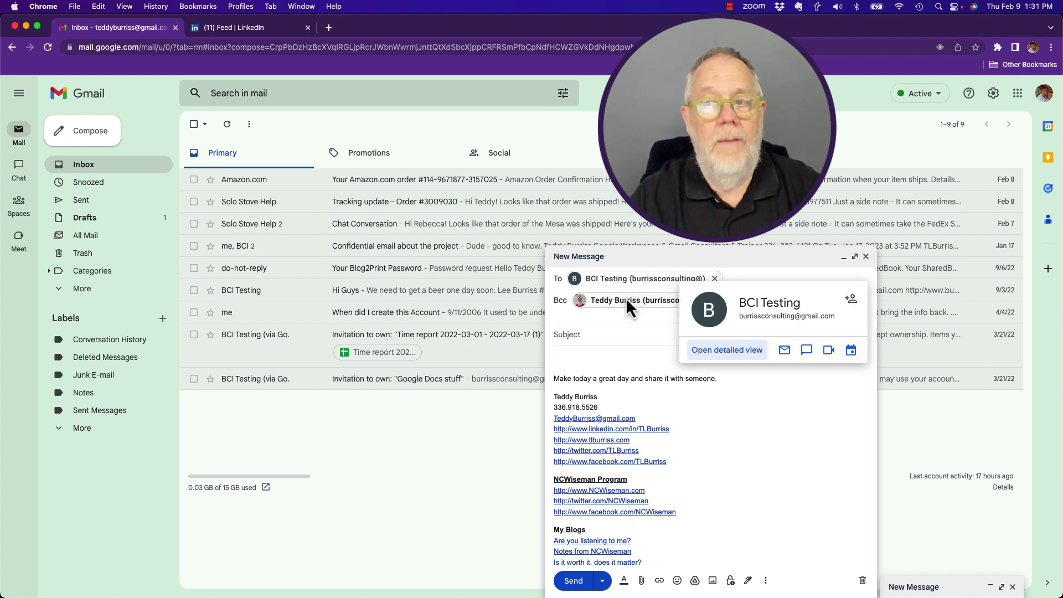
{"action": "mouse_move", "coordinate": [622, 304]}
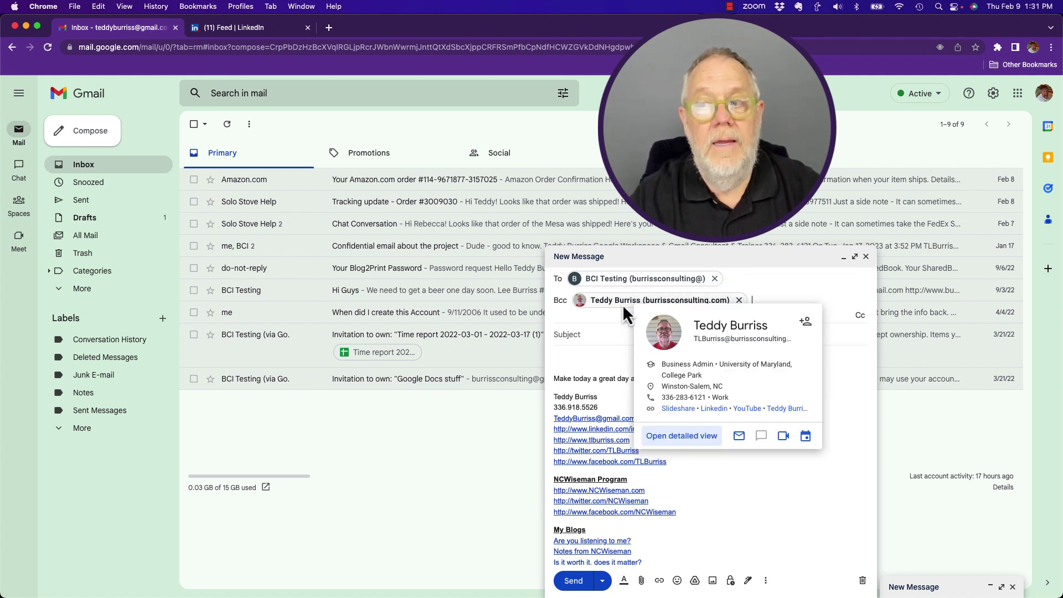
{"action": "left_click", "coordinate": [588, 336]}
{"action": "type", "text": "Hey Teddy"}
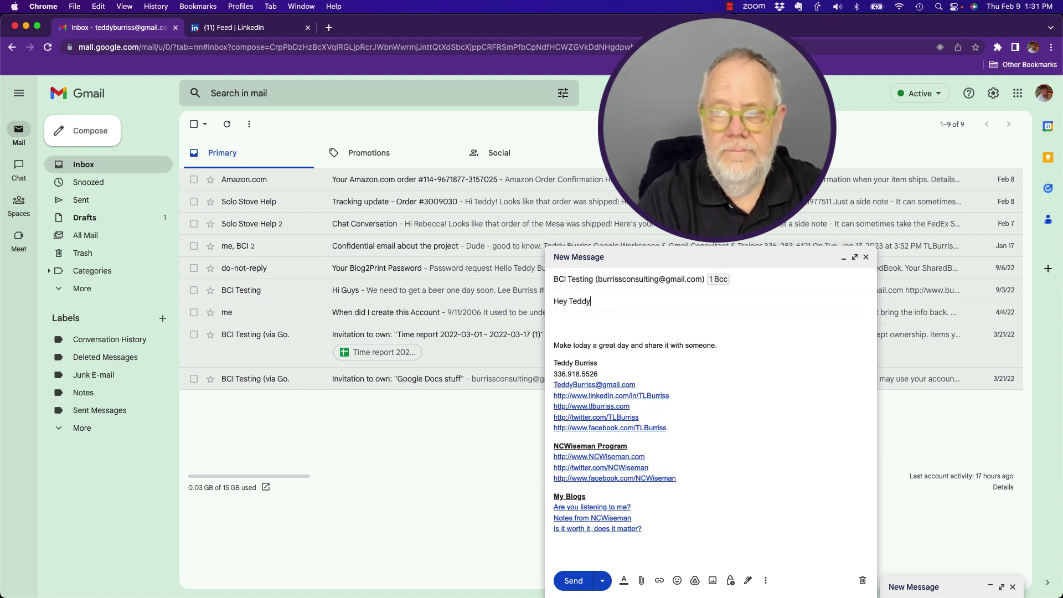
{"action": "key", "text": "Tab"}
{"action": "type", "text": "Let's talk"}
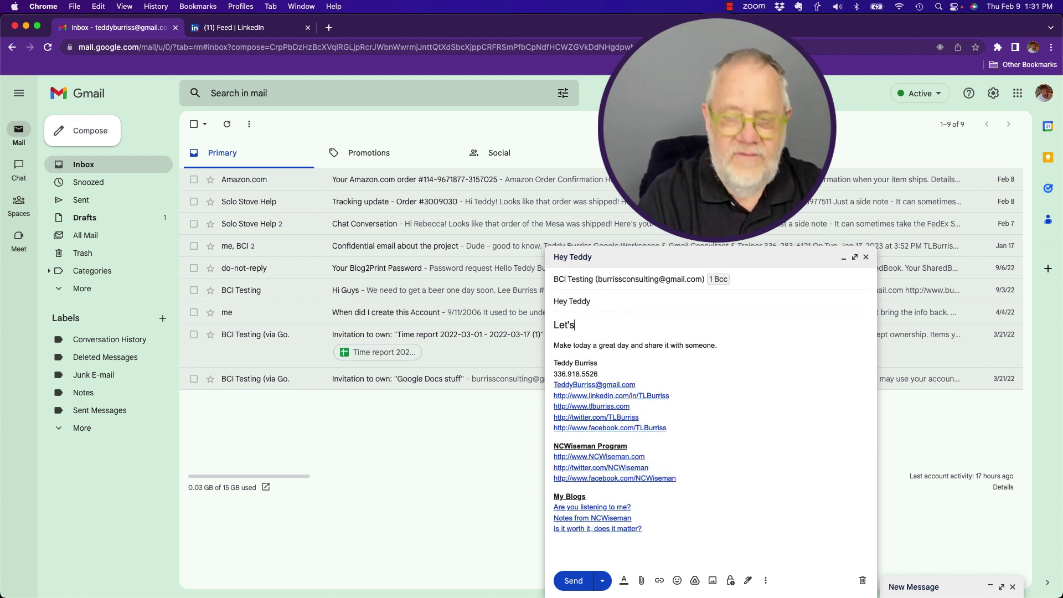
{"action": "left_click", "coordinate": [573, 581]}
{"action": "left_click", "coordinate": [145, 572]}
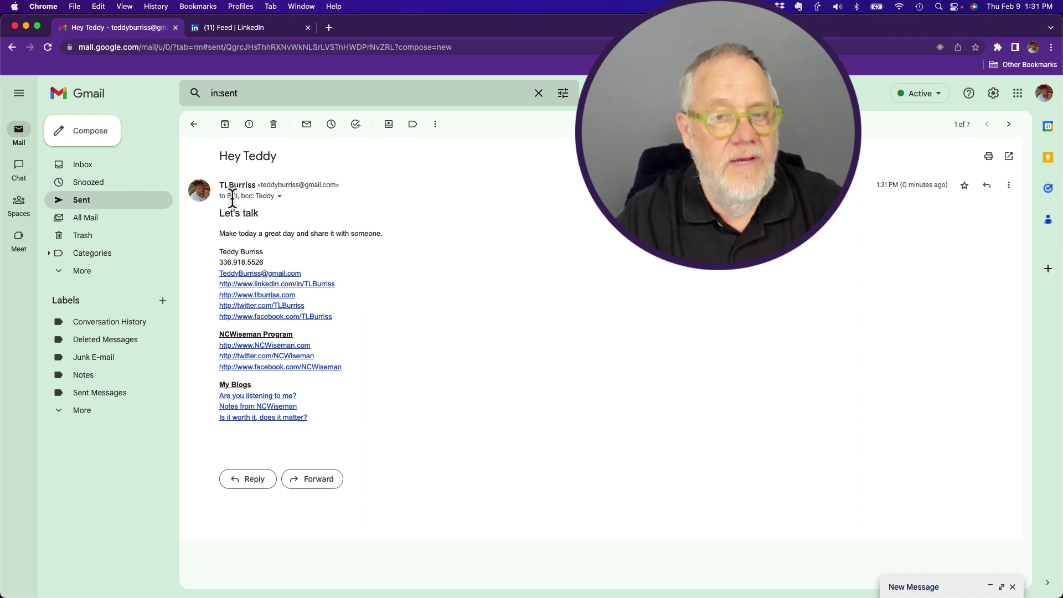
{"action": "mouse_move", "coordinate": [232, 199]}
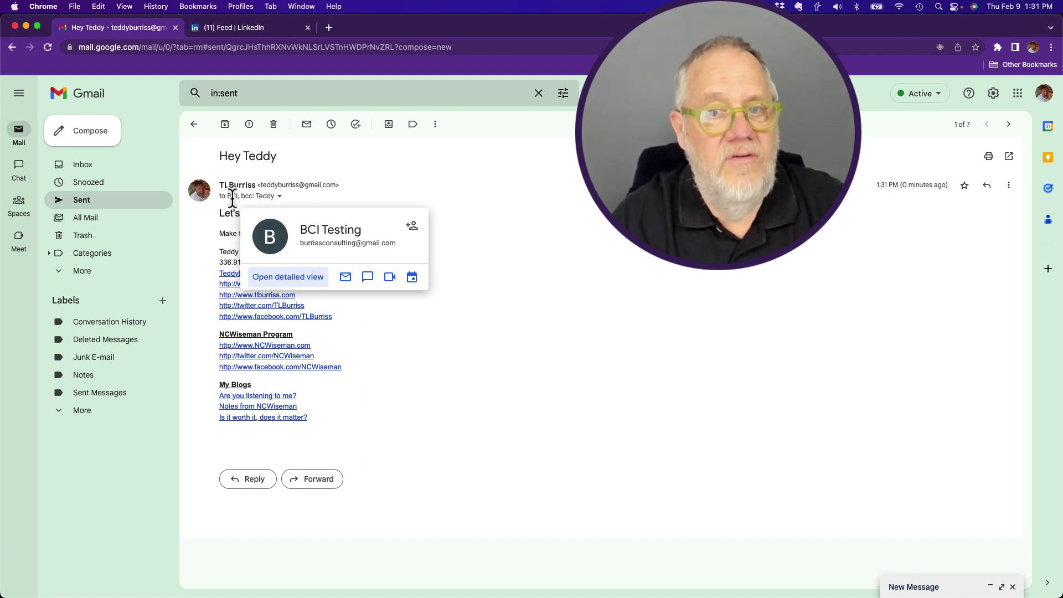
{"action": "mouse_move", "coordinate": [268, 197]}
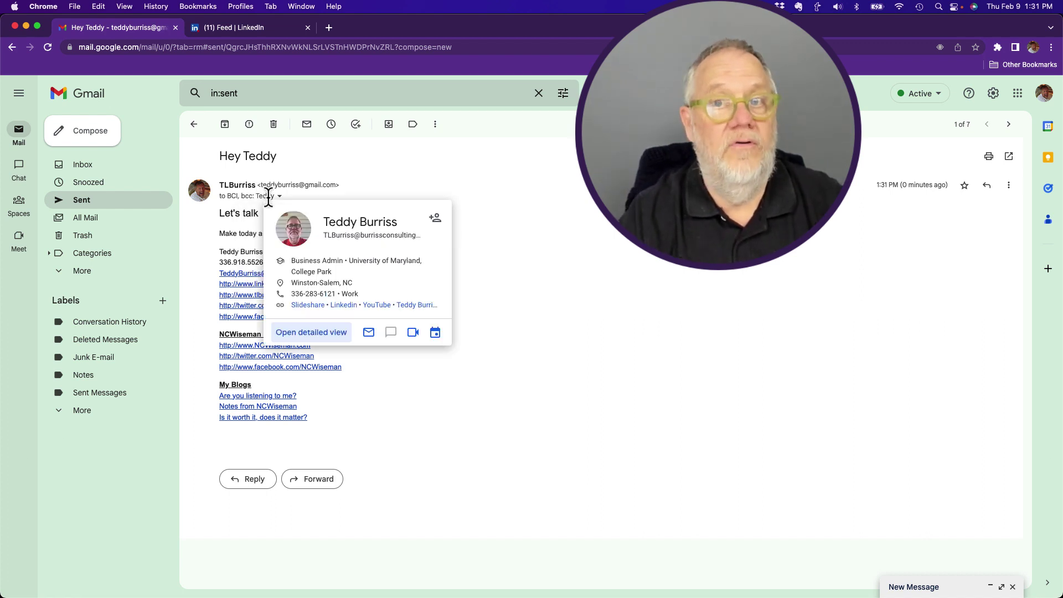
{"action": "left_click", "coordinate": [243, 11]}
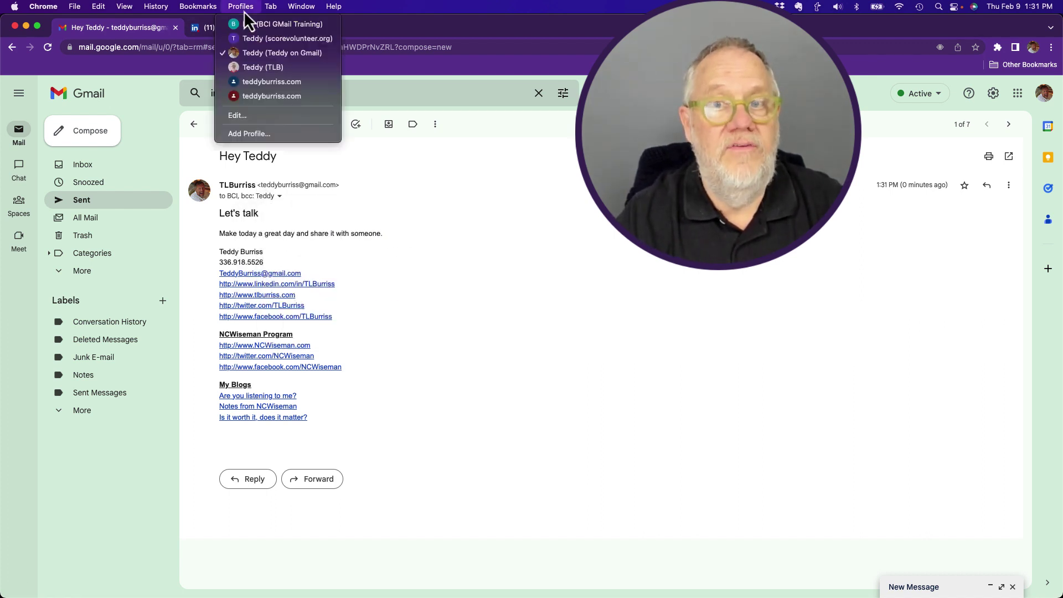
Switch to the BCI Testing profile and open the received Hey Teddy email, addressed only 'to me'
{"action": "left_click", "coordinate": [267, 55]}
{"action": "left_click", "coordinate": [247, 175]}
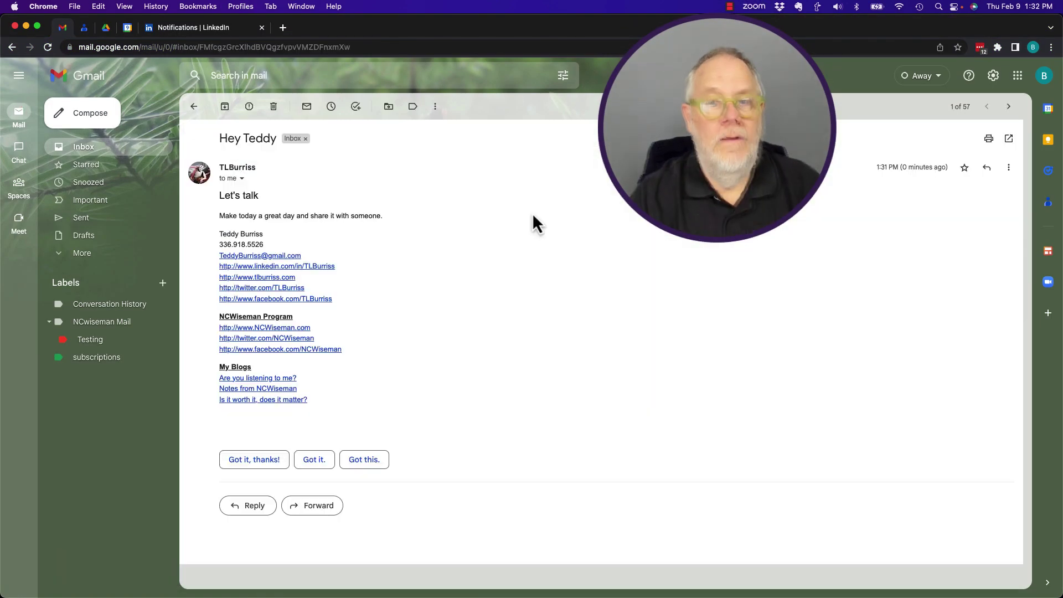
{"action": "mouse_move", "coordinate": [232, 171]}
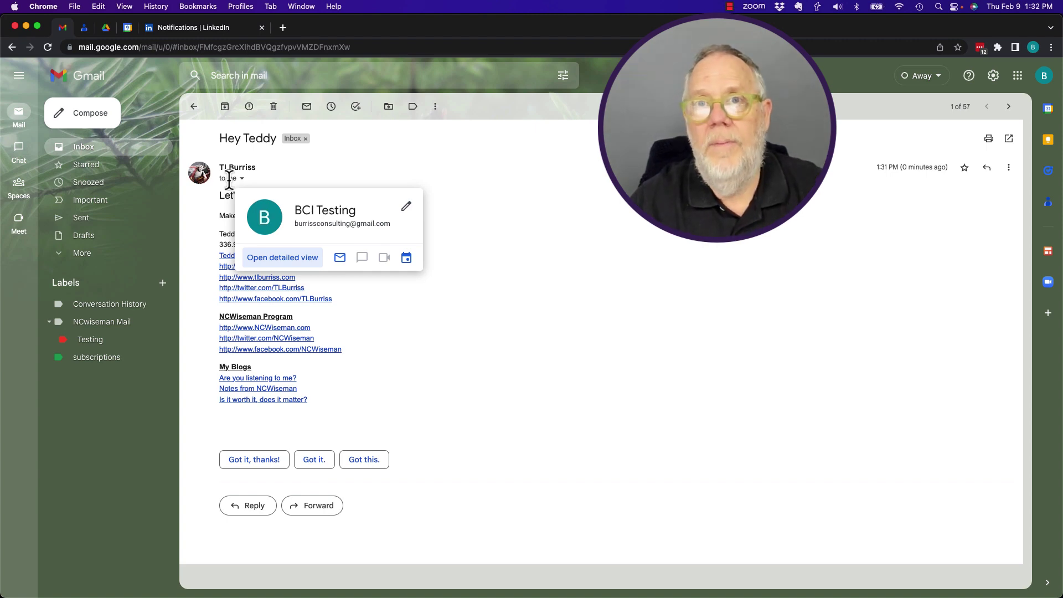
Reply to the original sender with 'WHO DID THIS ALSO GO TO??' after checking the reply recipients
{"action": "left_click", "coordinate": [254, 504]}
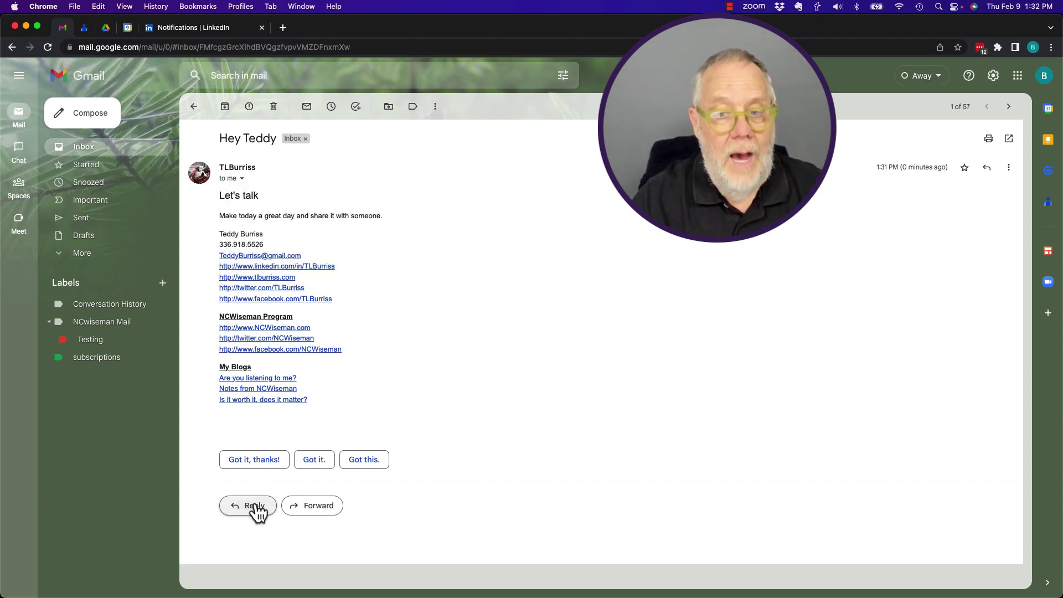
{"action": "left_click", "coordinate": [238, 425]}
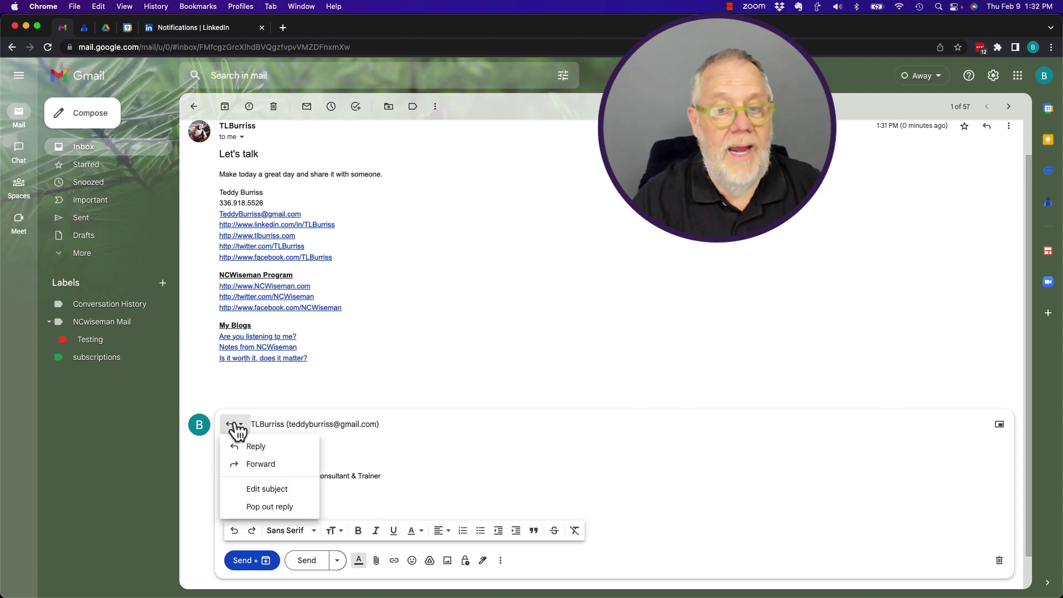
{"action": "left_click", "coordinate": [412, 429]}
{"action": "left_click", "coordinate": [266, 457]}
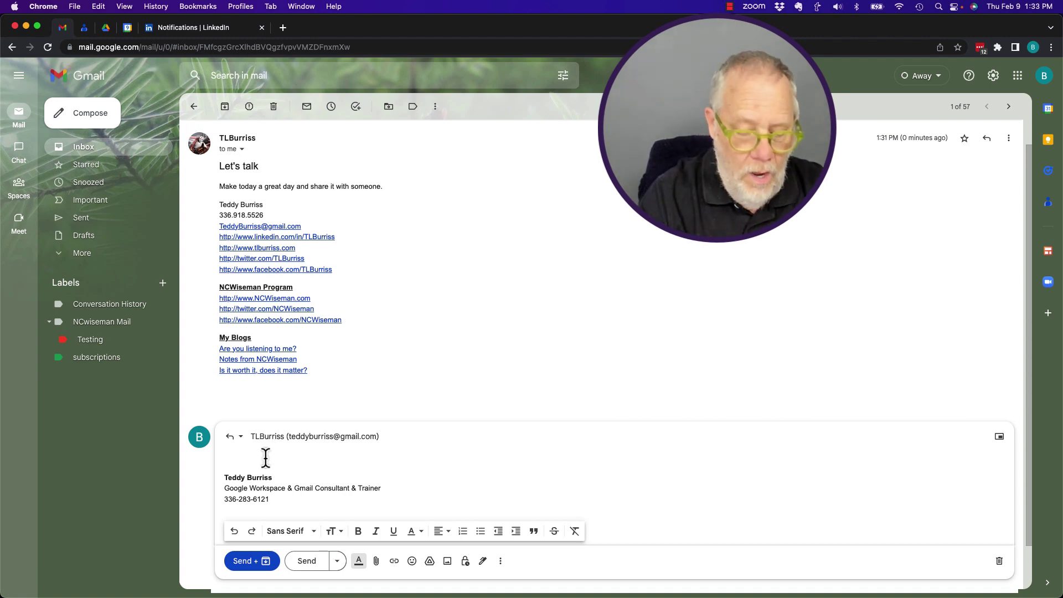
{"action": "type", "text": "WHO DID T"}
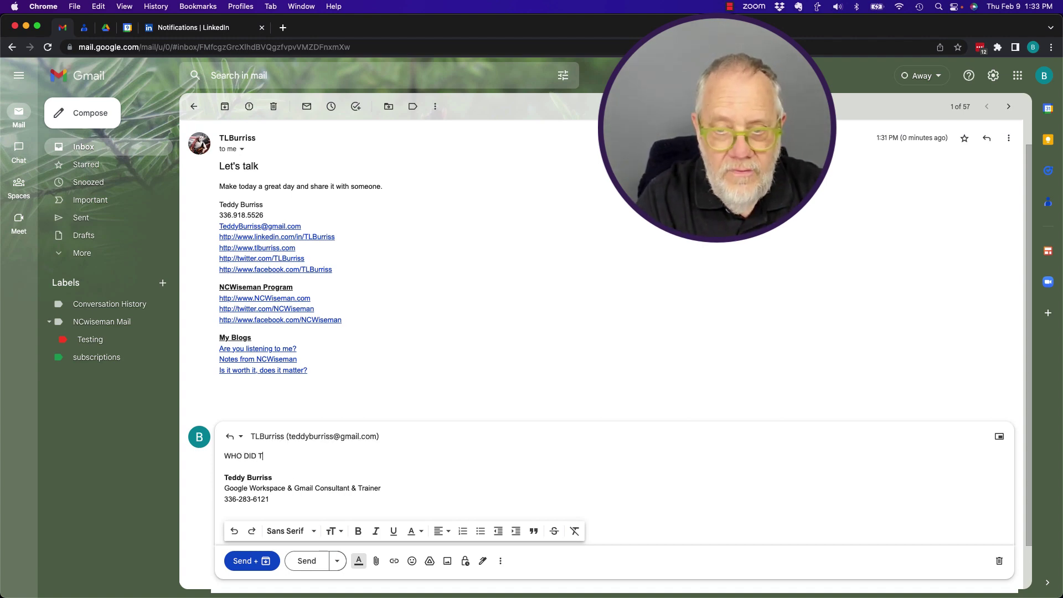
{"action": "type", "text": "HIS ALSO GO "}
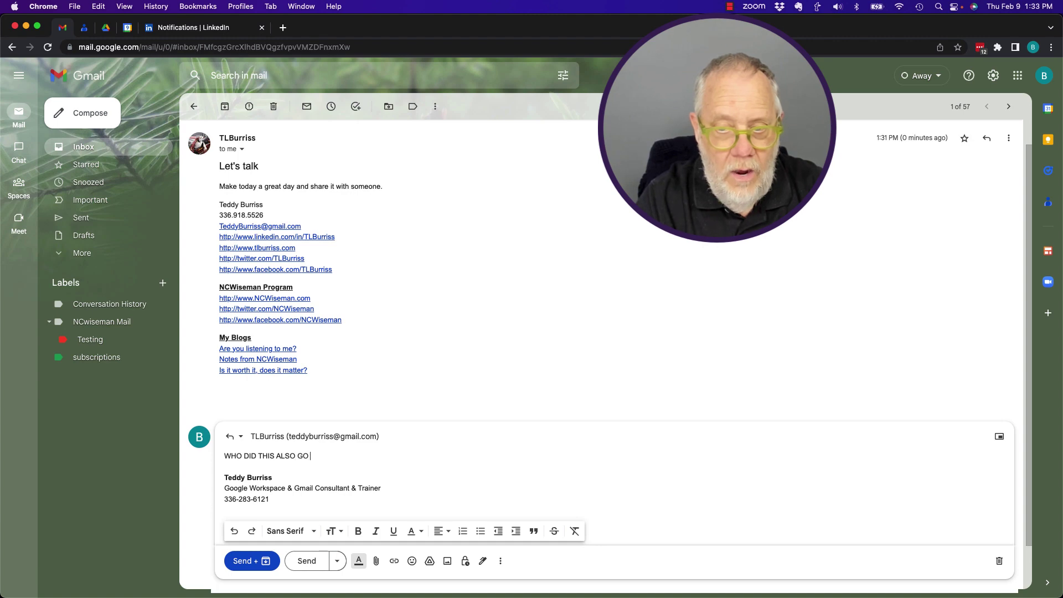
{"action": "type", "text": "TO??"}
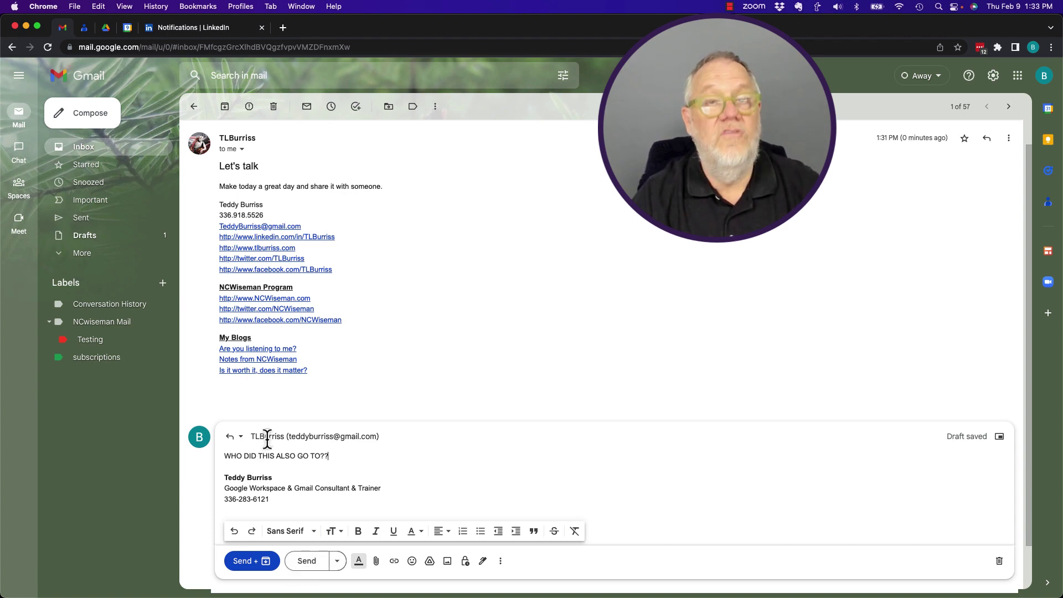
{"action": "left_click", "coordinate": [306, 561]}
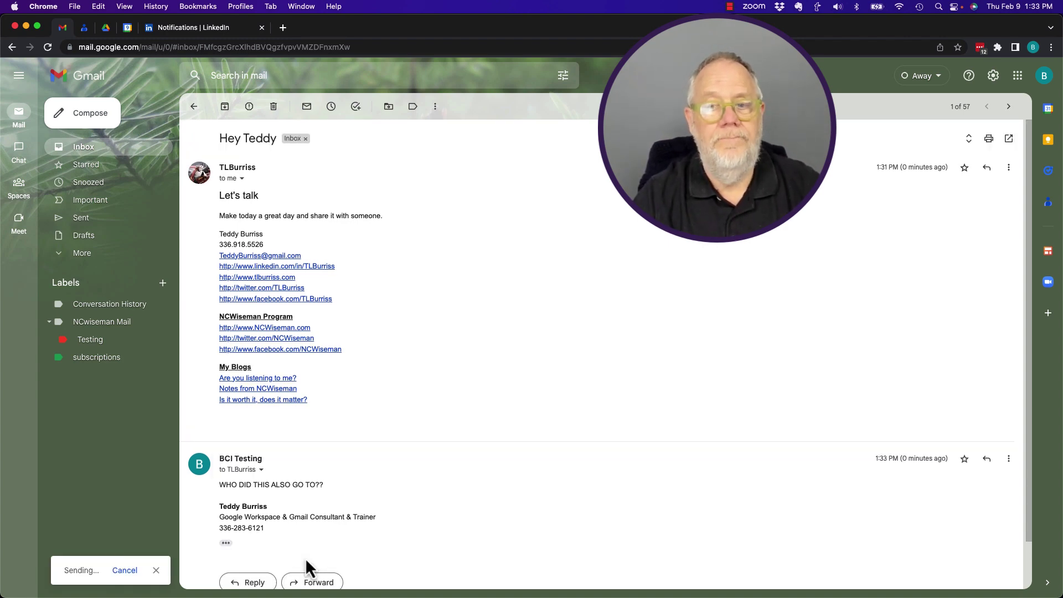
{"action": "left_click", "coordinate": [241, 7]}
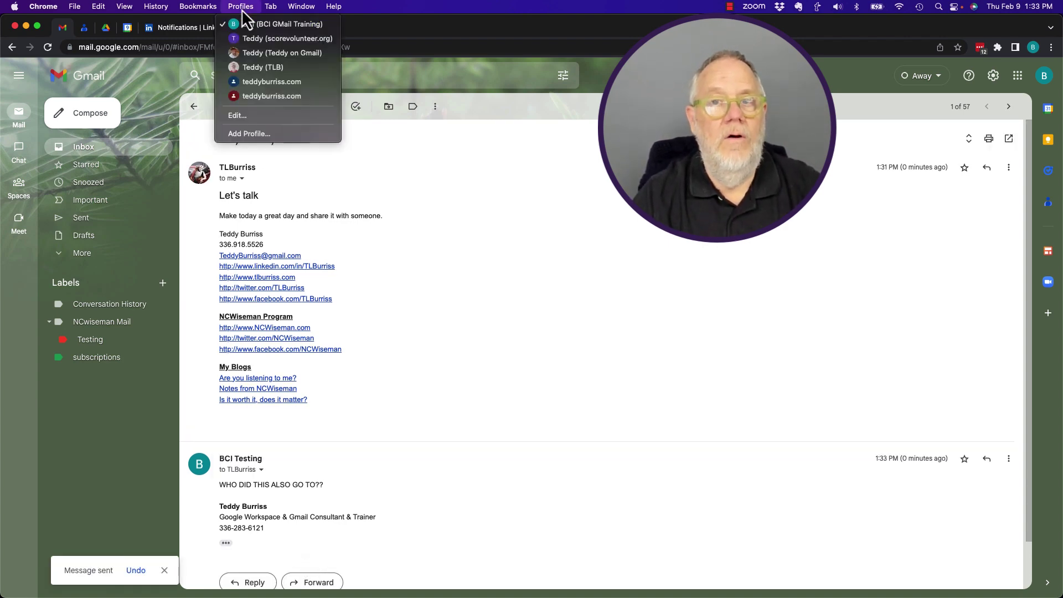
In the sender's profile, open the Sent Hey Teddy thread and inspect the reply's recipient details
{"action": "left_click", "coordinate": [284, 54]}
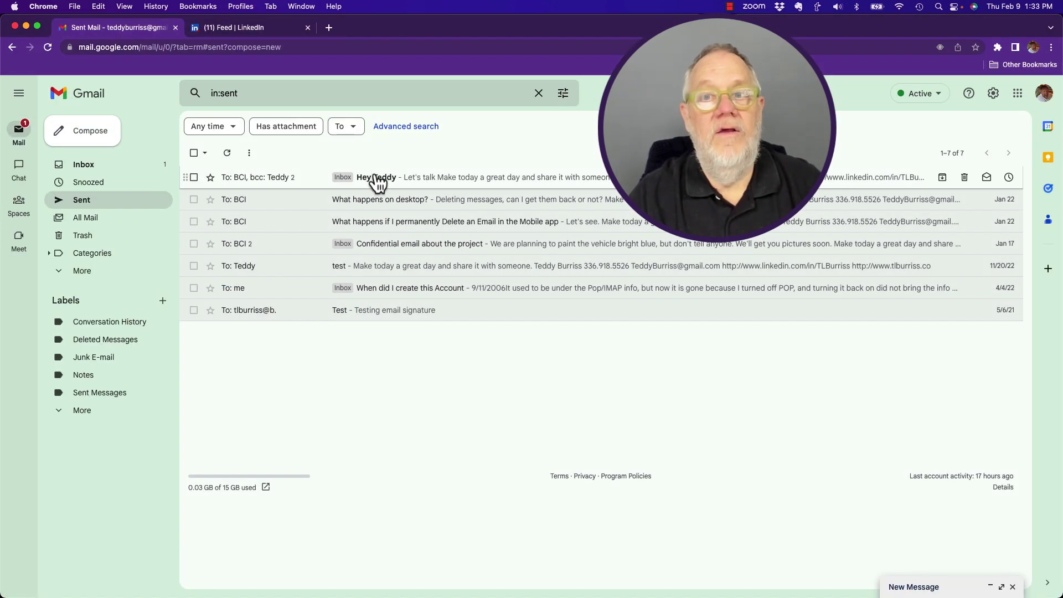
{"action": "left_click", "coordinate": [377, 182]}
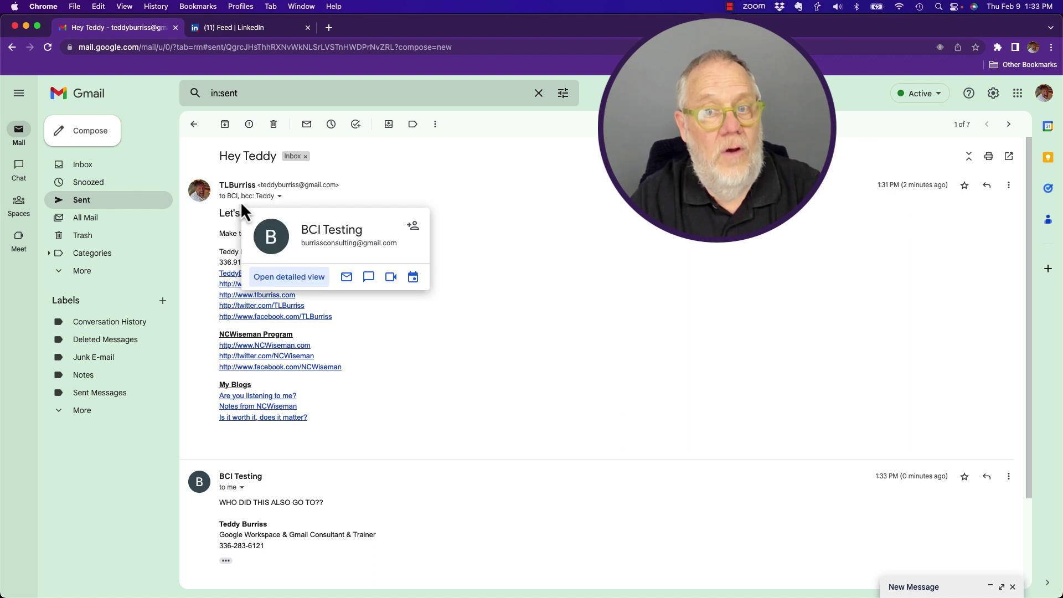
{"action": "mouse_move", "coordinate": [272, 202]}
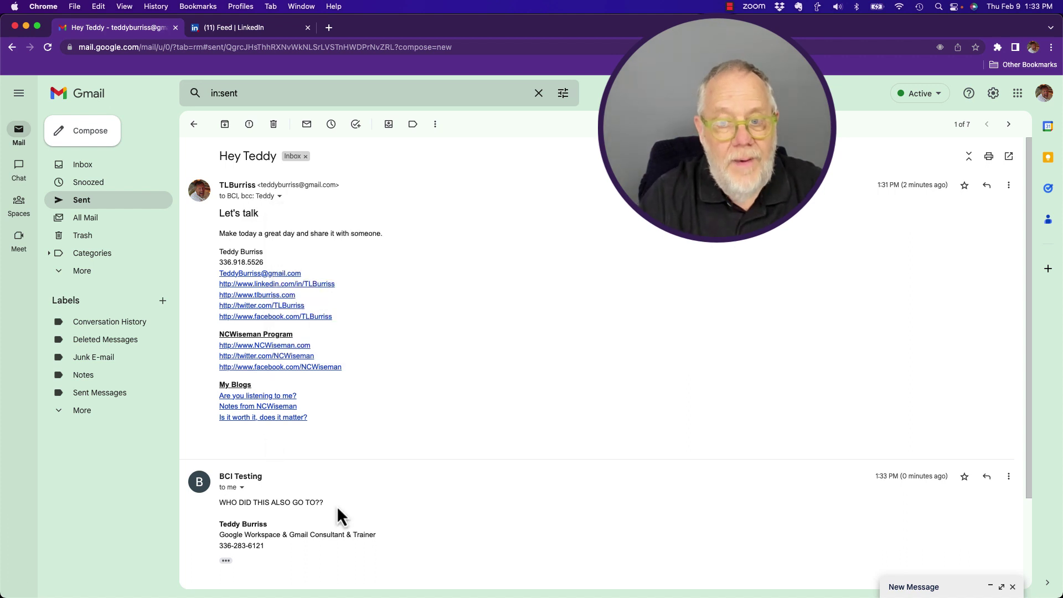
{"action": "scroll", "coordinate": [337, 506], "scroll_direction": "down", "scroll_amount": 2}
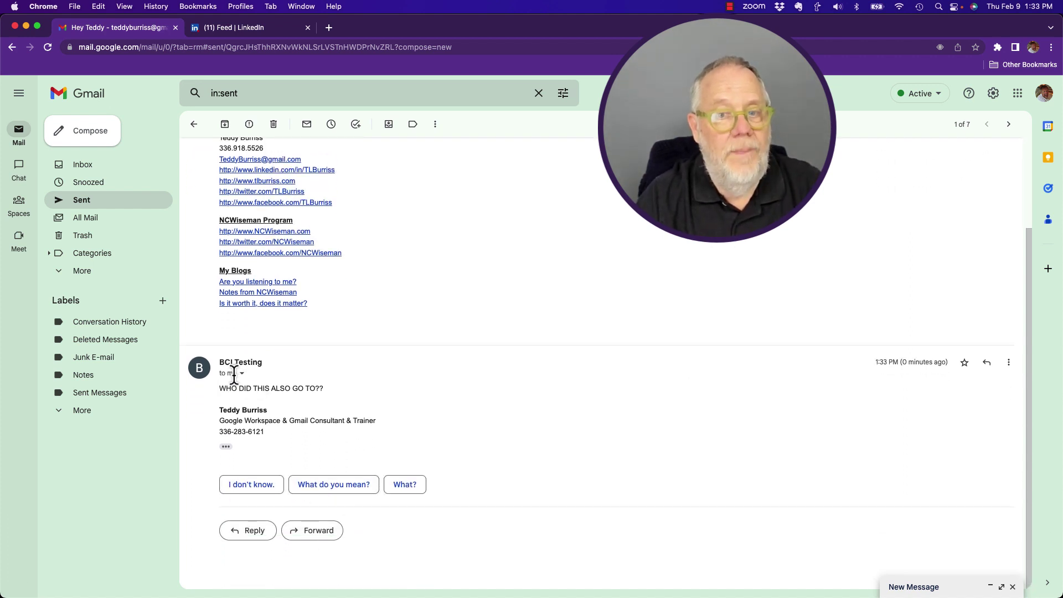
{"action": "mouse_move", "coordinate": [234, 374]}
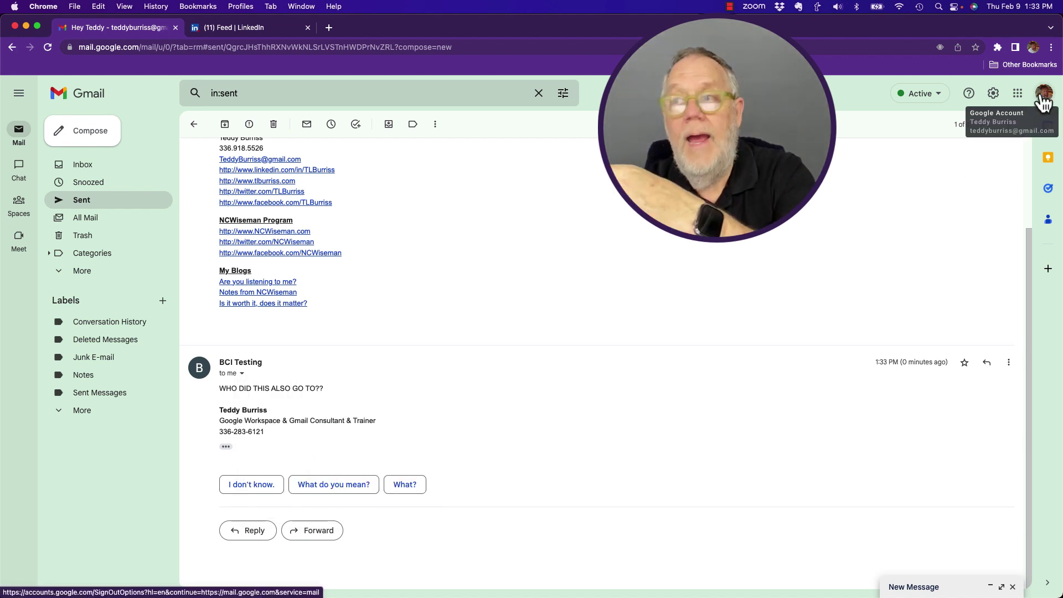
{"action": "left_click", "coordinate": [243, 374]}
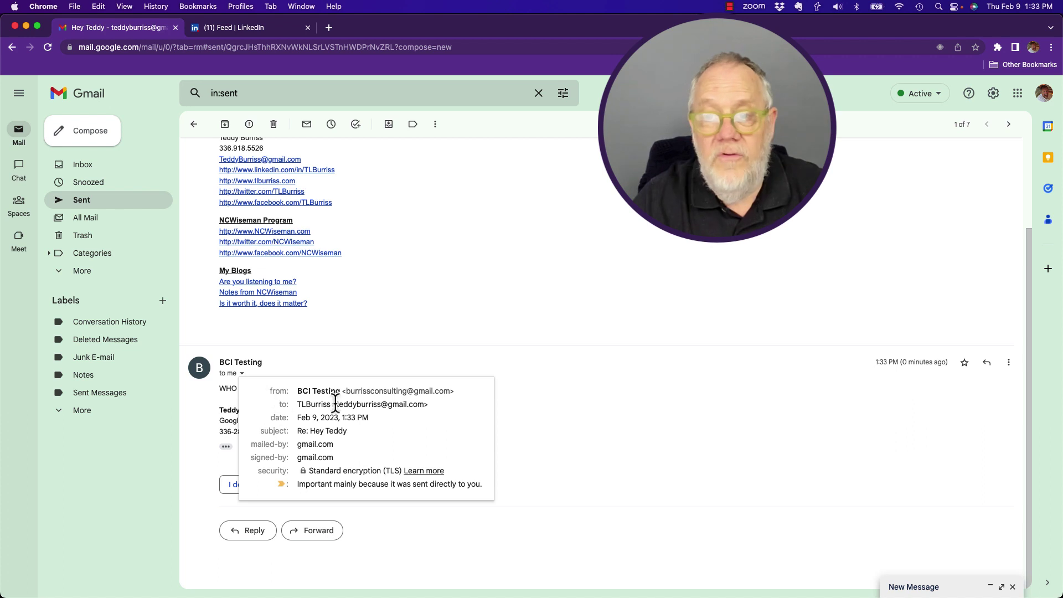
{"action": "left_click", "coordinate": [525, 428]}
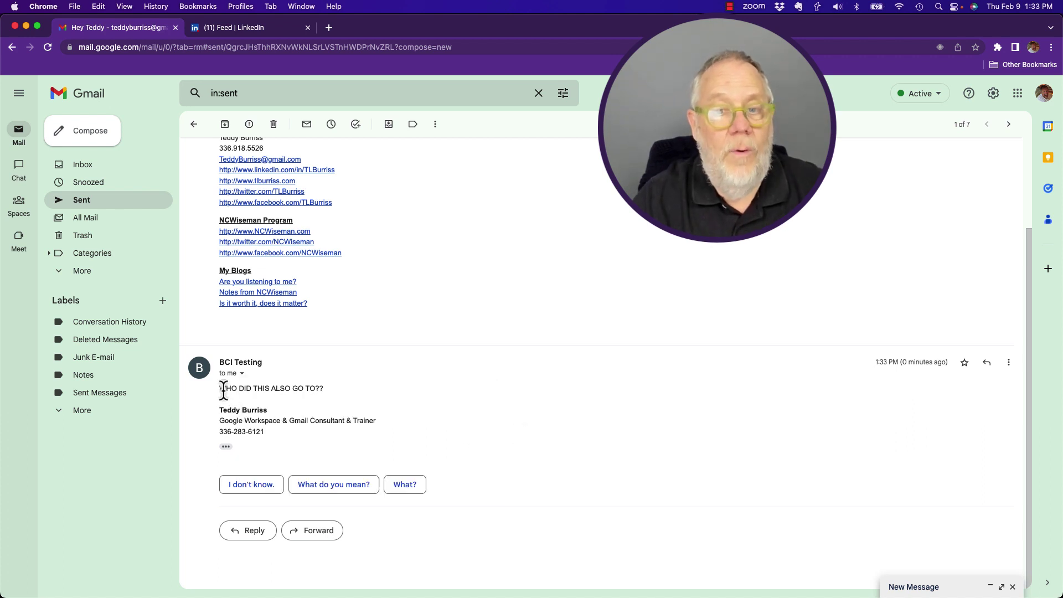
{"action": "left_click_drag", "start_coordinate": [224, 390], "coordinate": [365, 395]}
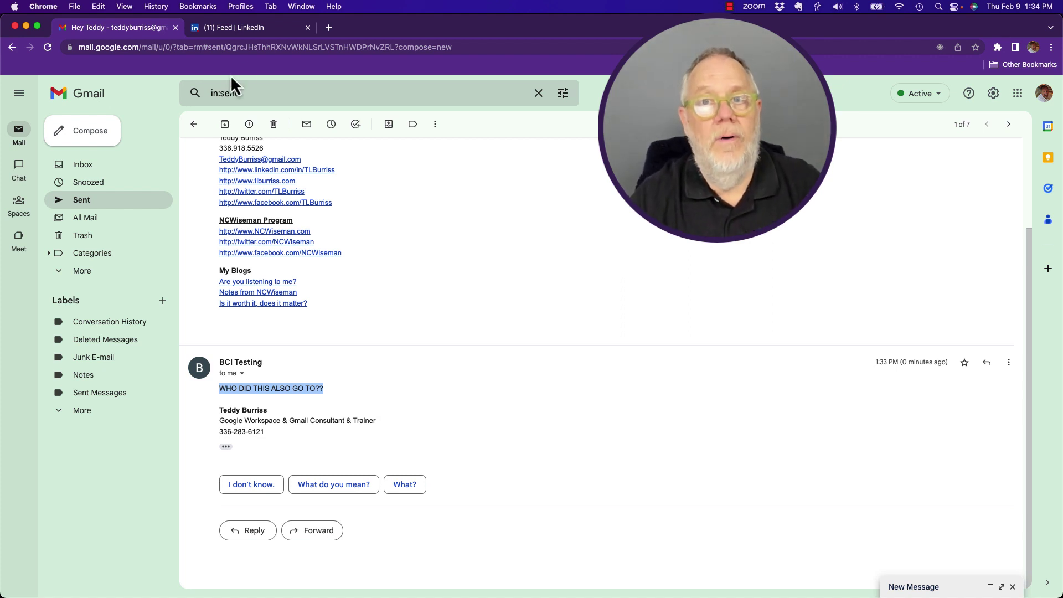
Switch to the Bcc recipient's profile and open Hey Teddy, whose recipient line shows BCI plus bcc
{"action": "left_click", "coordinate": [251, 11]}
{"action": "left_click", "coordinate": [277, 36]}
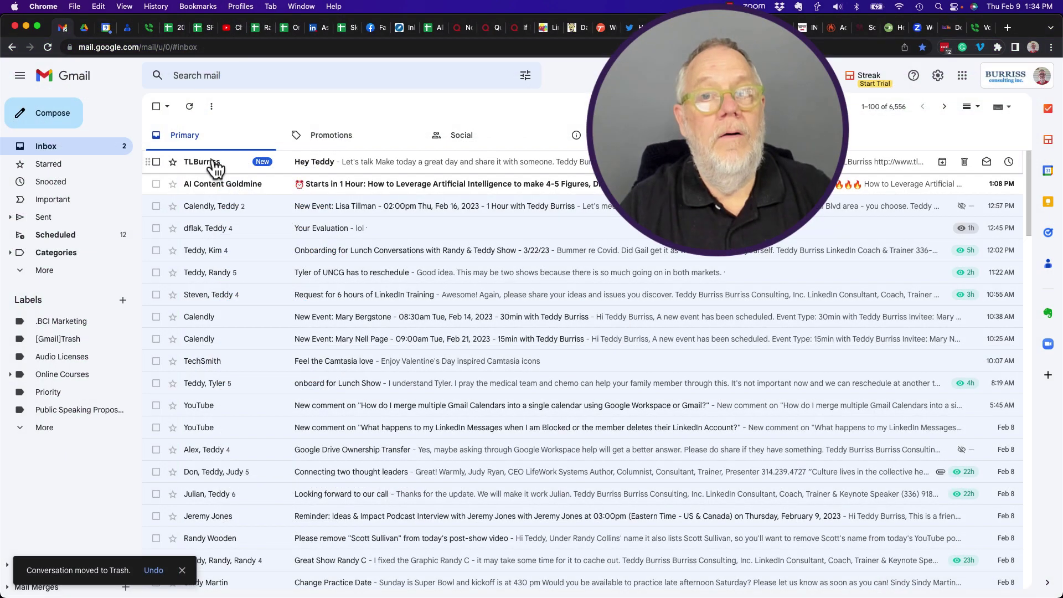
{"action": "left_click", "coordinate": [213, 163]}
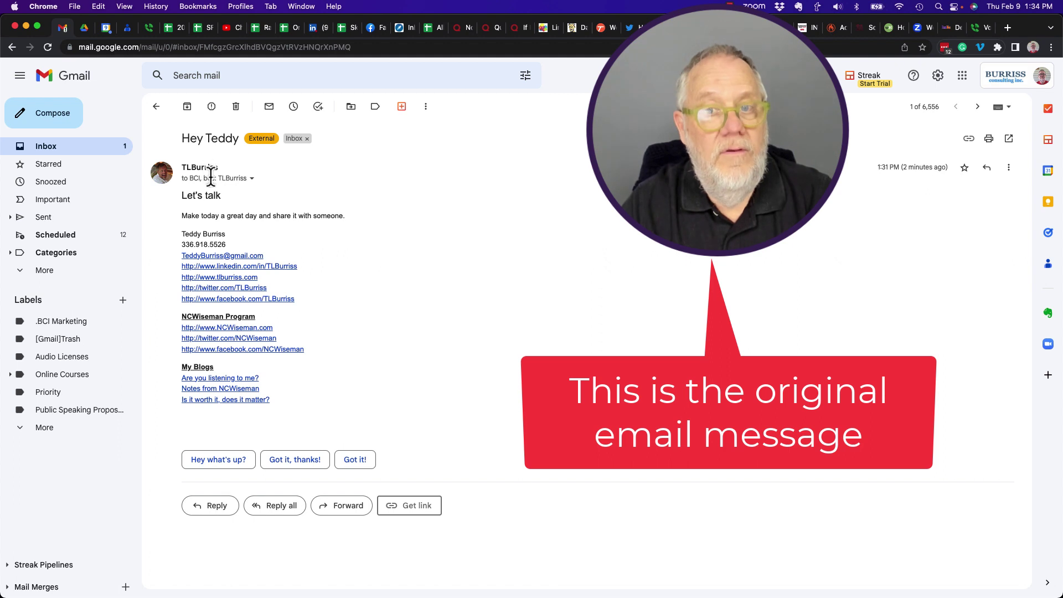
{"action": "mouse_move", "coordinate": [238, 177]}
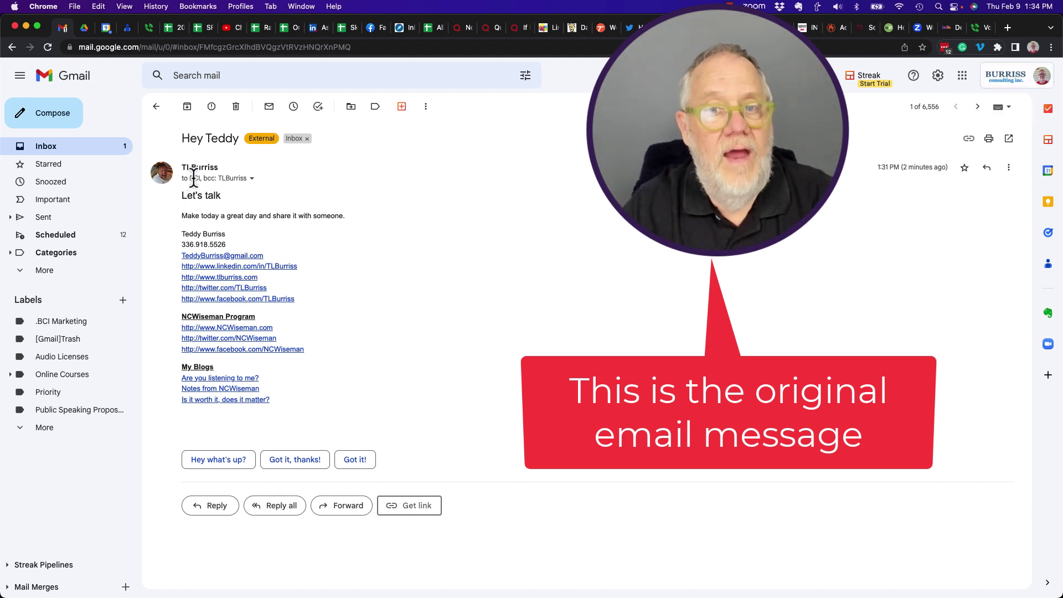
{"action": "mouse_move", "coordinate": [194, 167]}
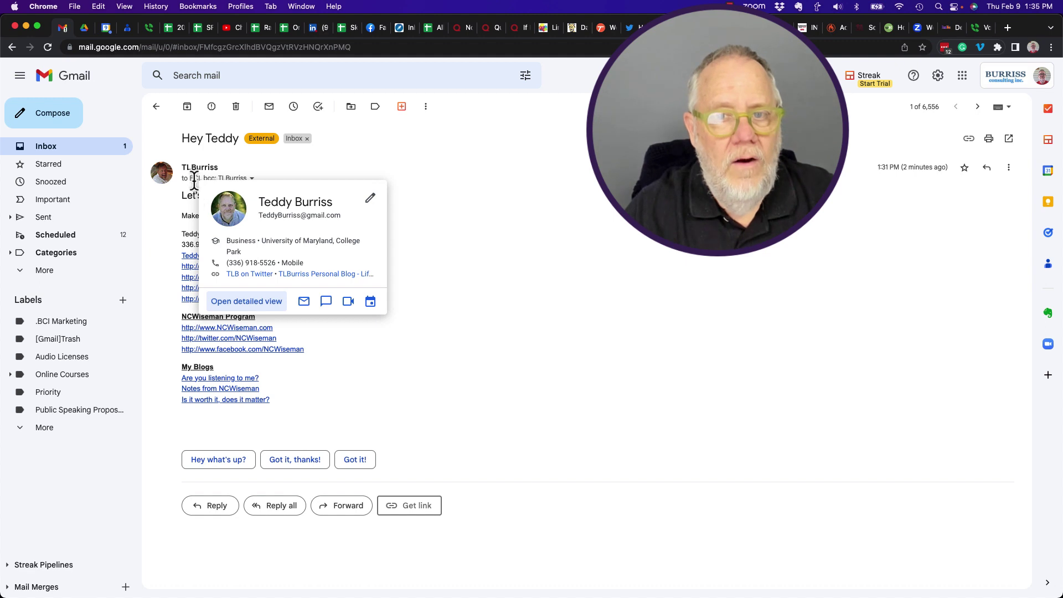
{"action": "mouse_move", "coordinate": [195, 177]}
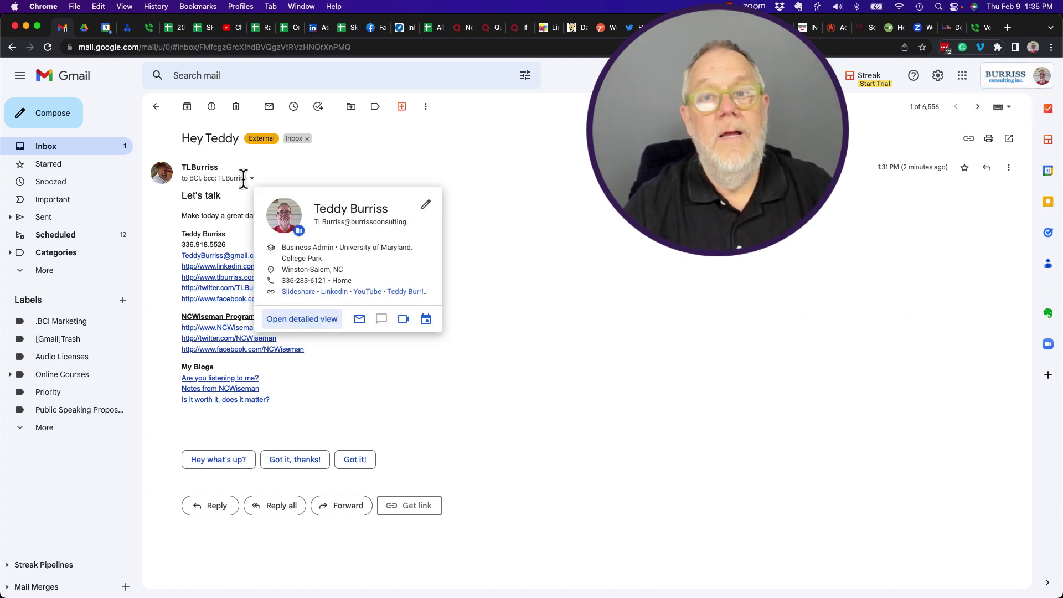
Start a reply to Hey Teddy and switch it to Reply all, adding the sender and BCI Testing
{"action": "left_click", "coordinate": [210, 507]}
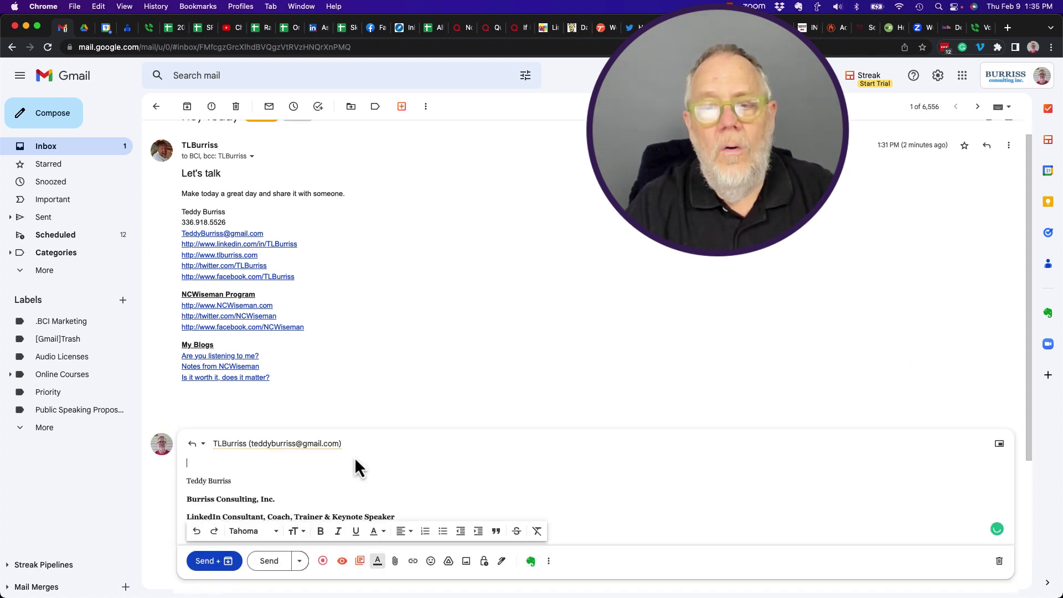
{"action": "mouse_move", "coordinate": [196, 147]}
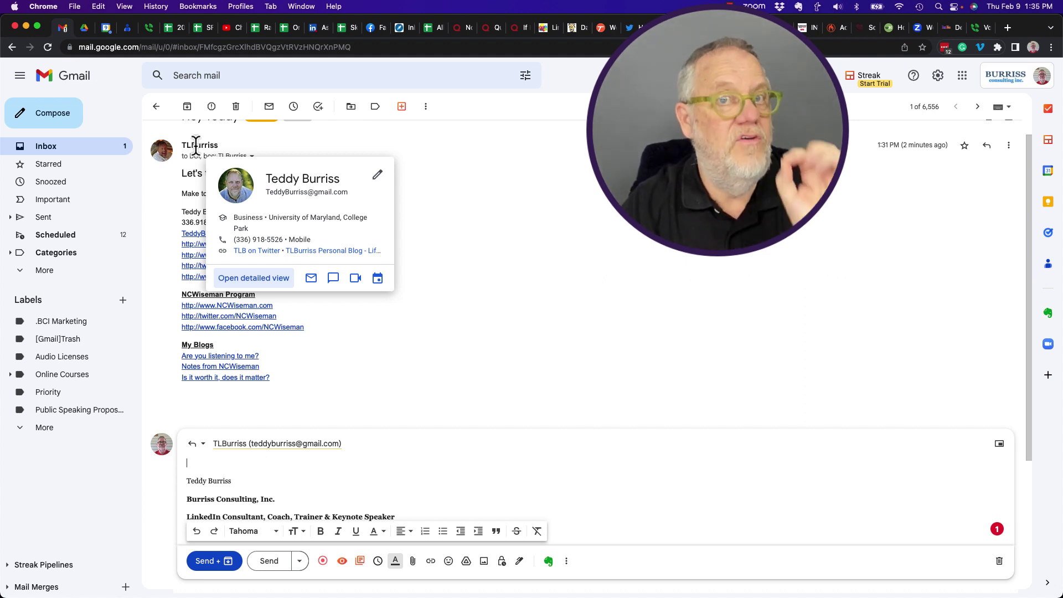
{"action": "left_click", "coordinate": [197, 450]}
{"action": "left_click", "coordinate": [205, 483]}
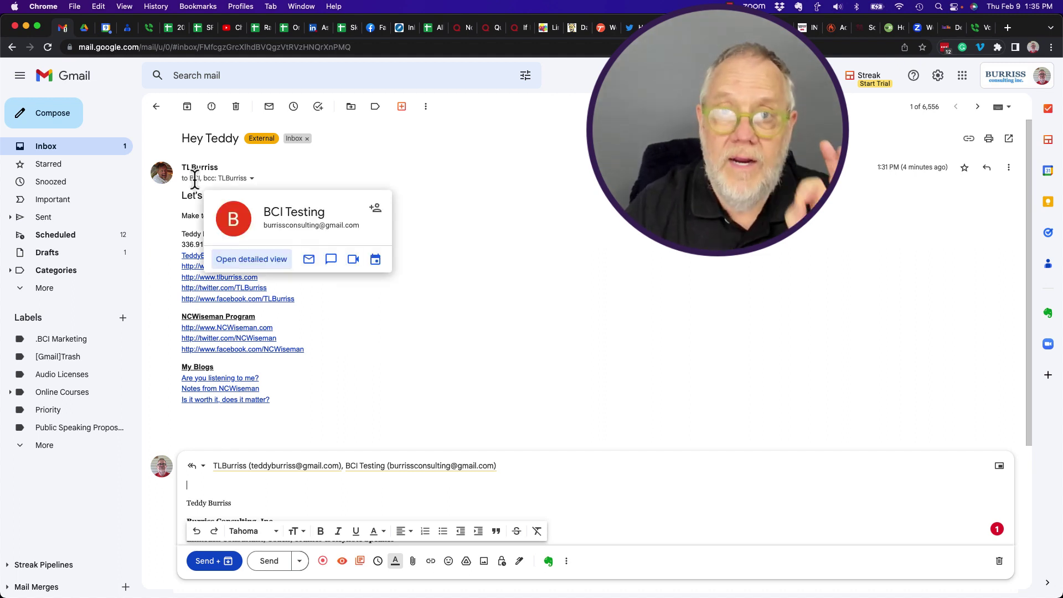
Change the draft from Reply all back to Reply, dropping BCI Testing from the recipients
{"action": "left_click", "coordinate": [203, 467]}
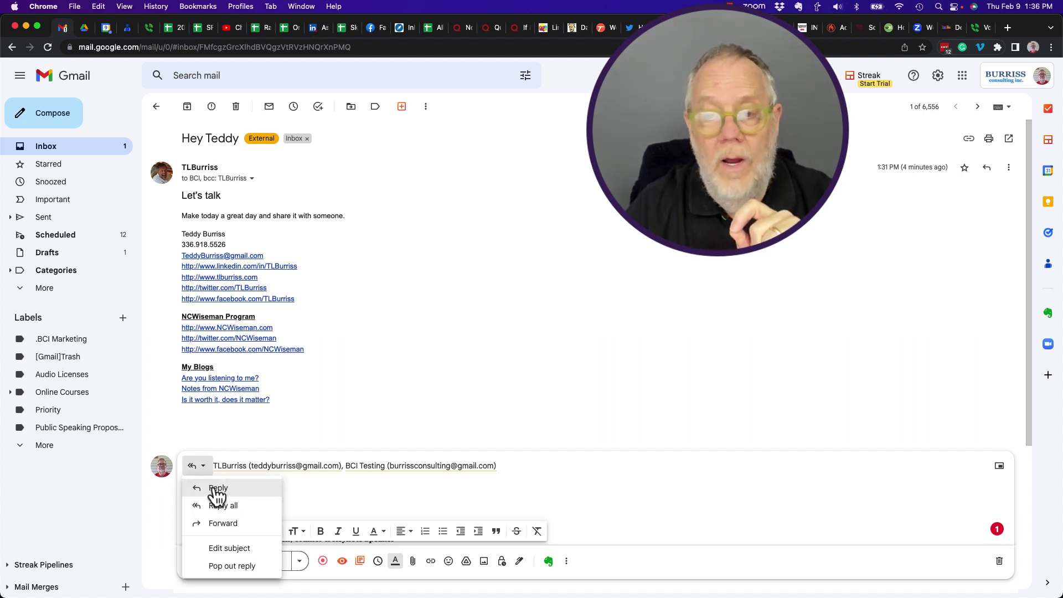
{"action": "left_click", "coordinate": [213, 487]}
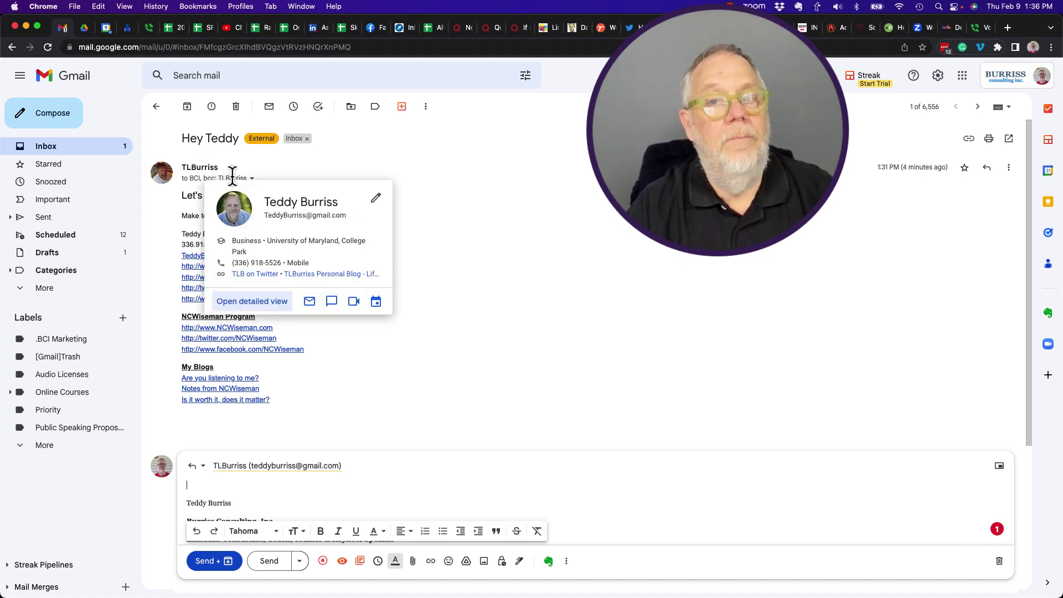
{"action": "mouse_move", "coordinate": [233, 176]}
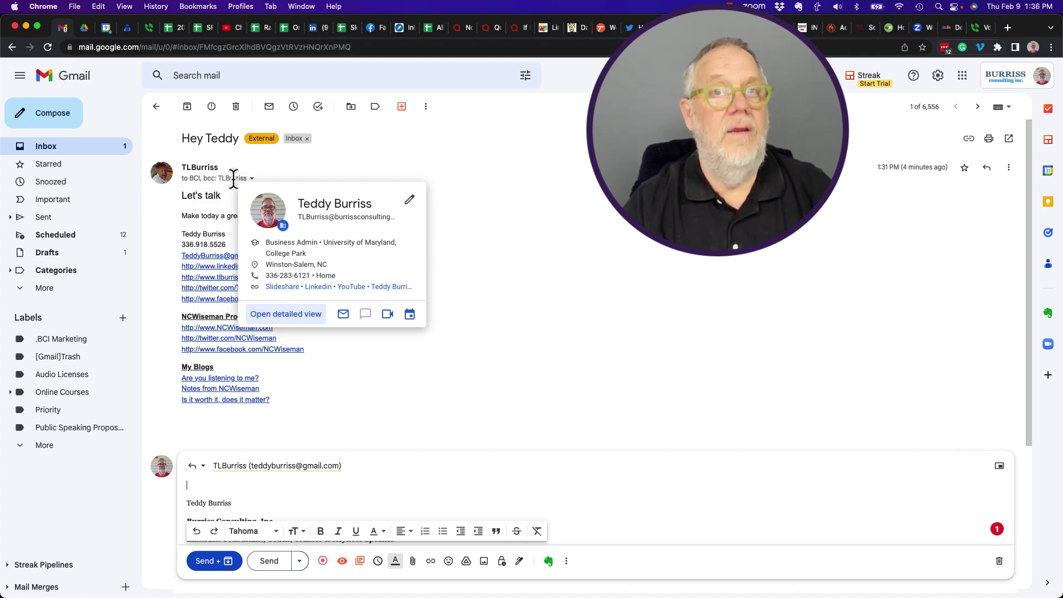